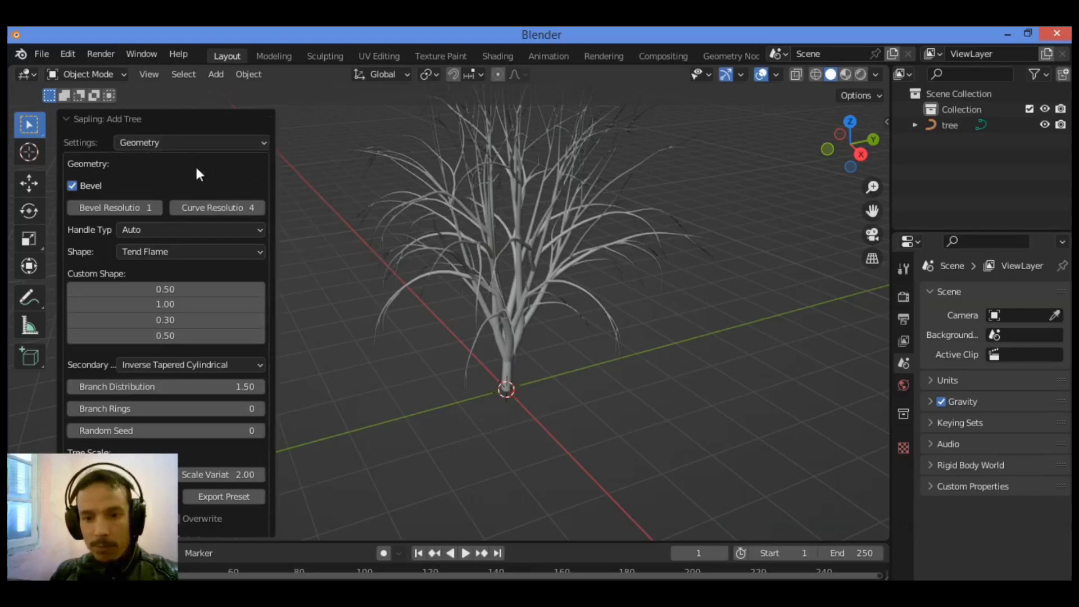
# Switch the sapling tree's settings category from Geometry to Branch Radius.
pyautogui.click(189, 144)
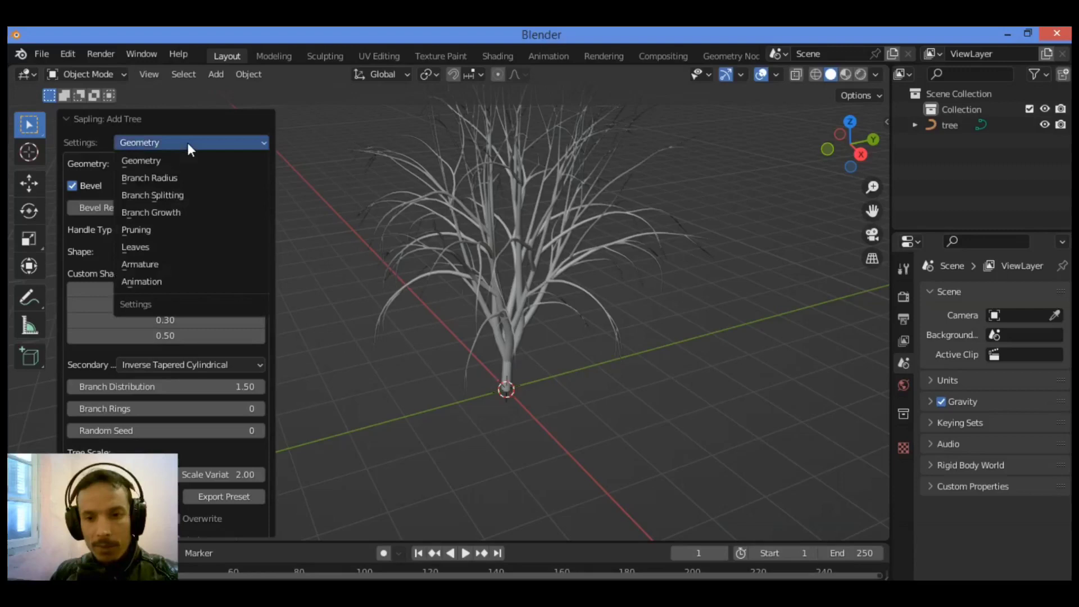
pyautogui.click(181, 176)
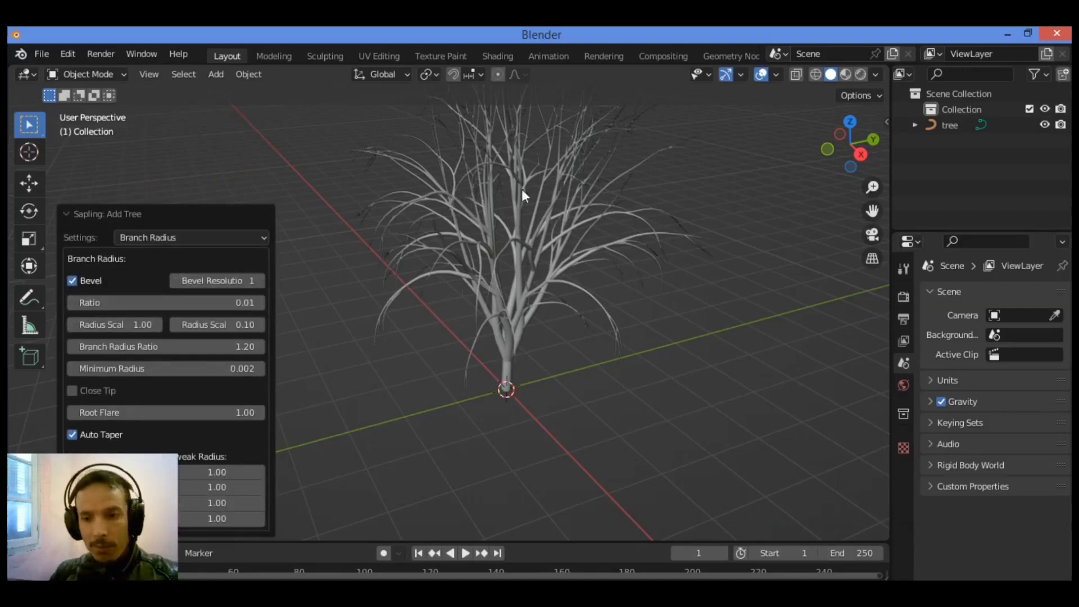
pyautogui.scroll(5, 847, 183)
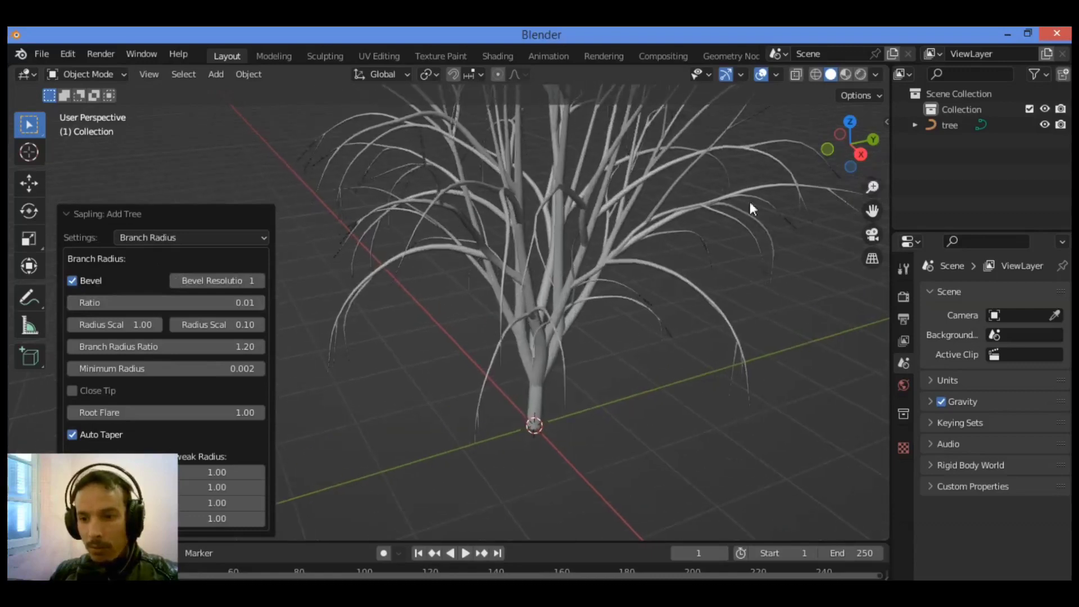
pyautogui.scroll(3, 795, 238)
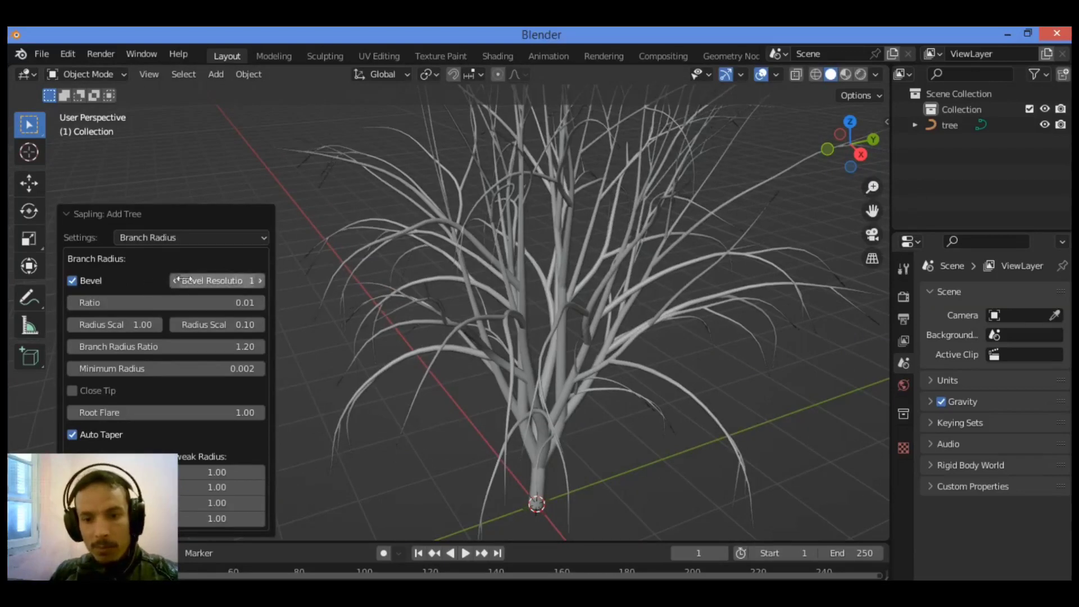
# Try thickening the tree's branches with a Ratio of 0.045 and with a Ratio of 1.
pyautogui.click(258, 301)
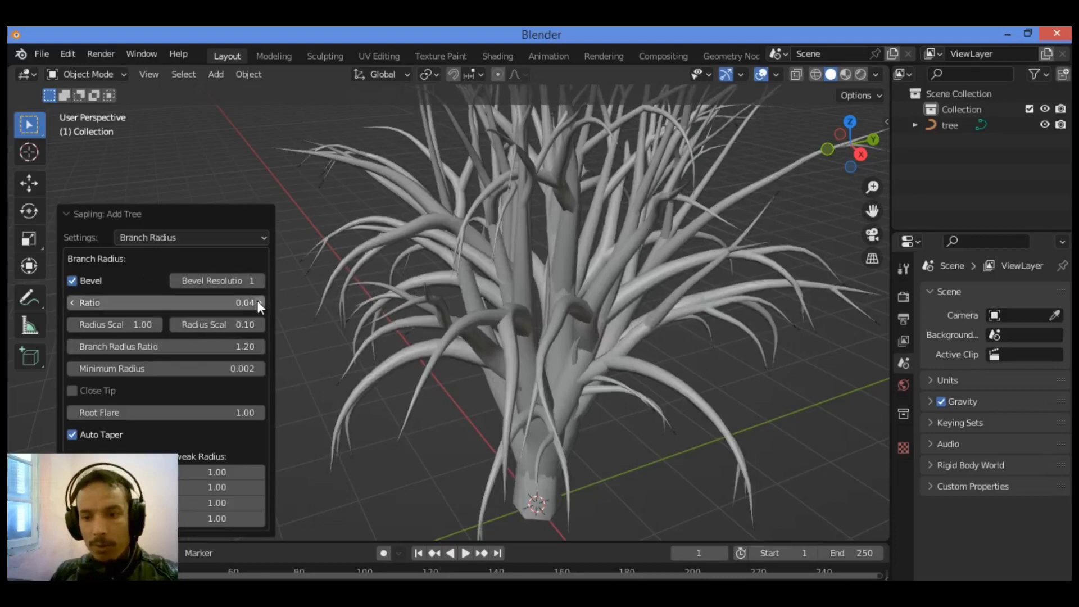
pyautogui.click(100, 302)
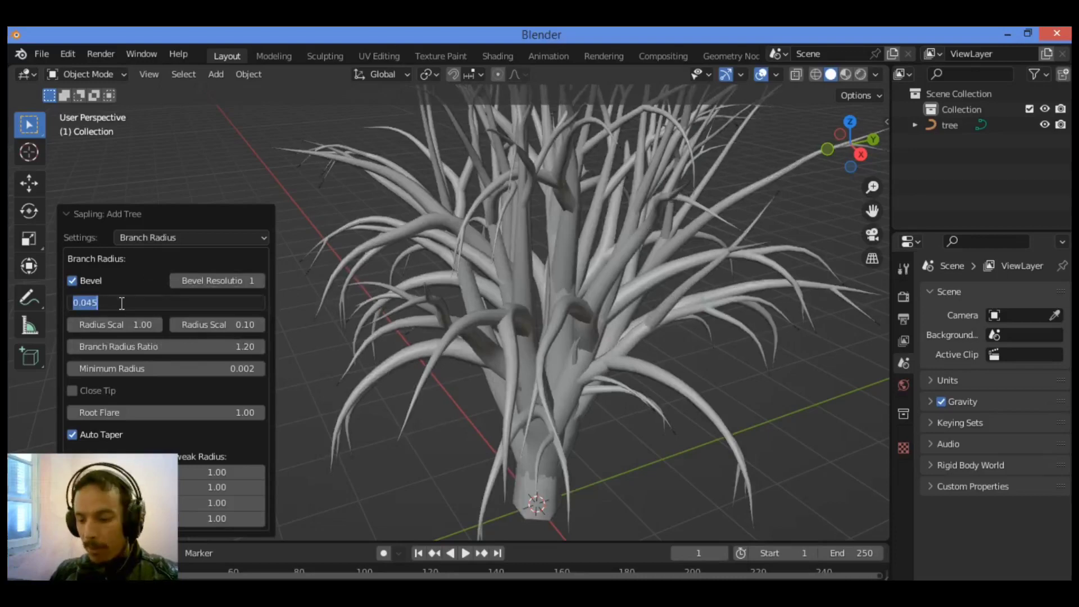
pyautogui.write('1')
pyautogui.press('Return')
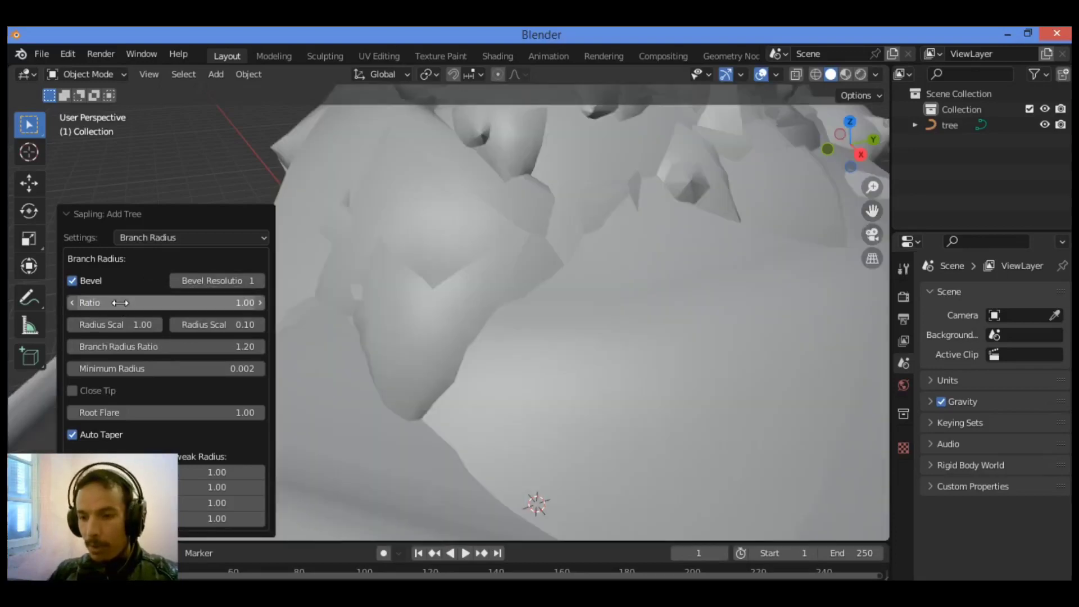
# Set the branch radius Ratio to 0.01 to make the branches thin.
pyautogui.click(168, 304)
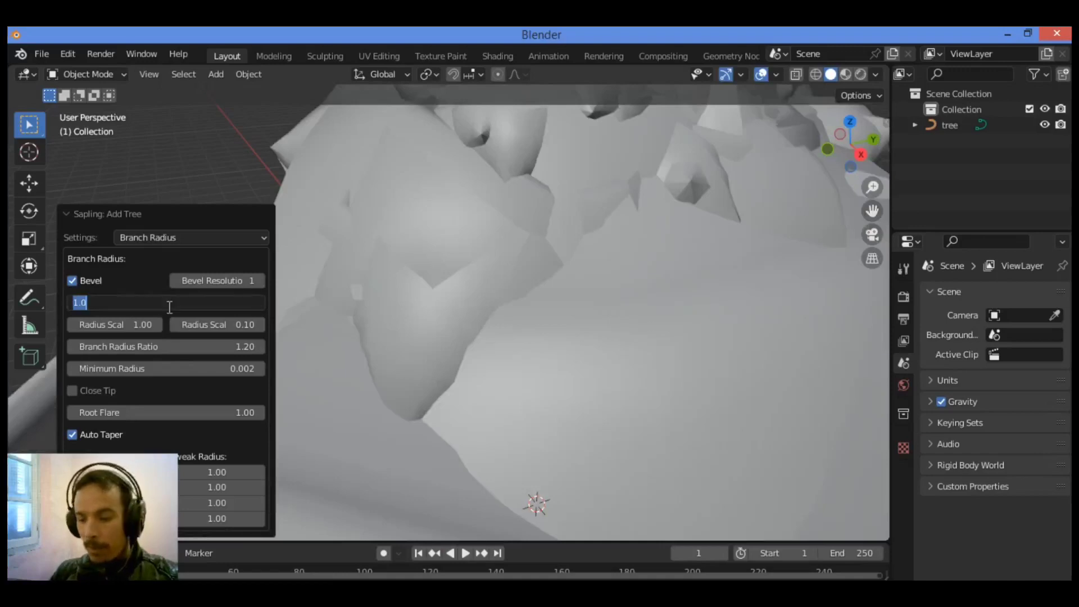
pyautogui.write('0.01')
pyautogui.press('Return')
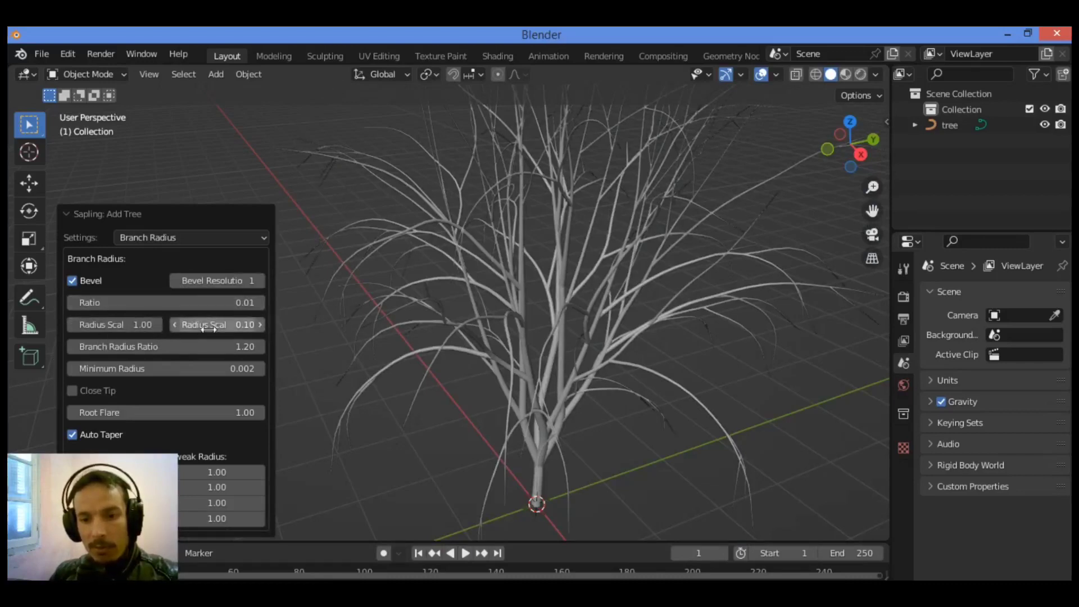
# Set the tree's radius scale variation to 0.16 and its radius scale to 1.03.
pyautogui.click(260, 324)
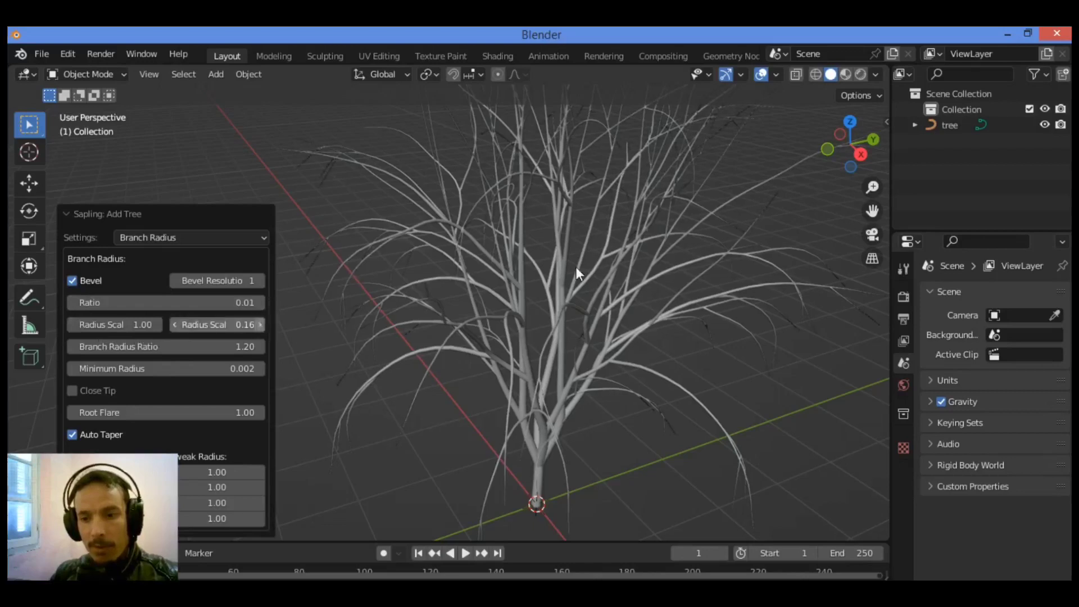
pyautogui.click(158, 325)
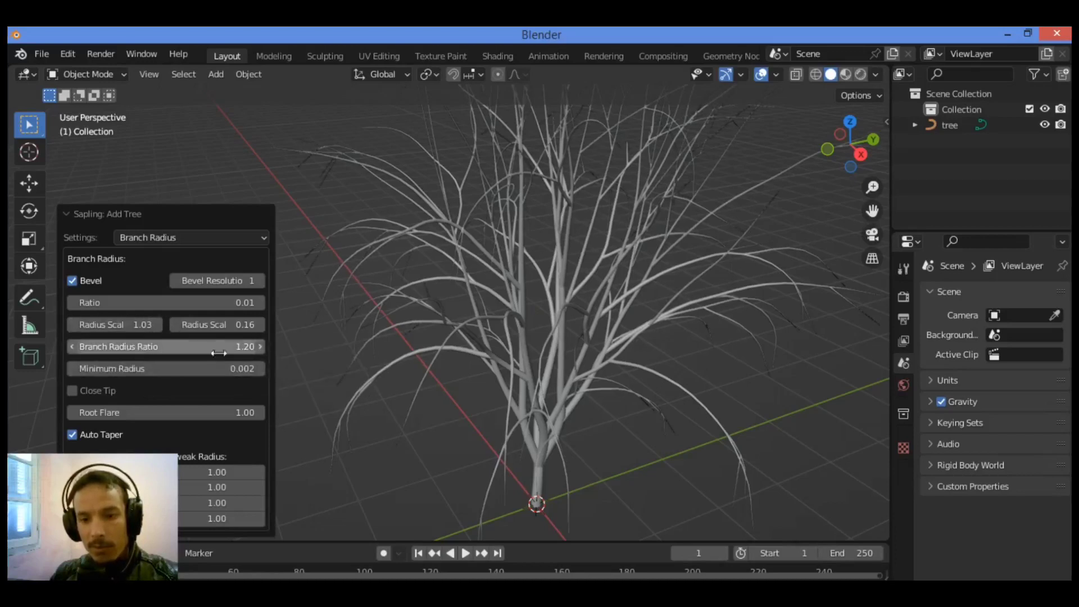
# Try a Branch Radius Ratio of 1.23, and return it to 1.20.
pyautogui.click(260, 351)
pyautogui.click(259, 351)
pyautogui.click(260, 351)
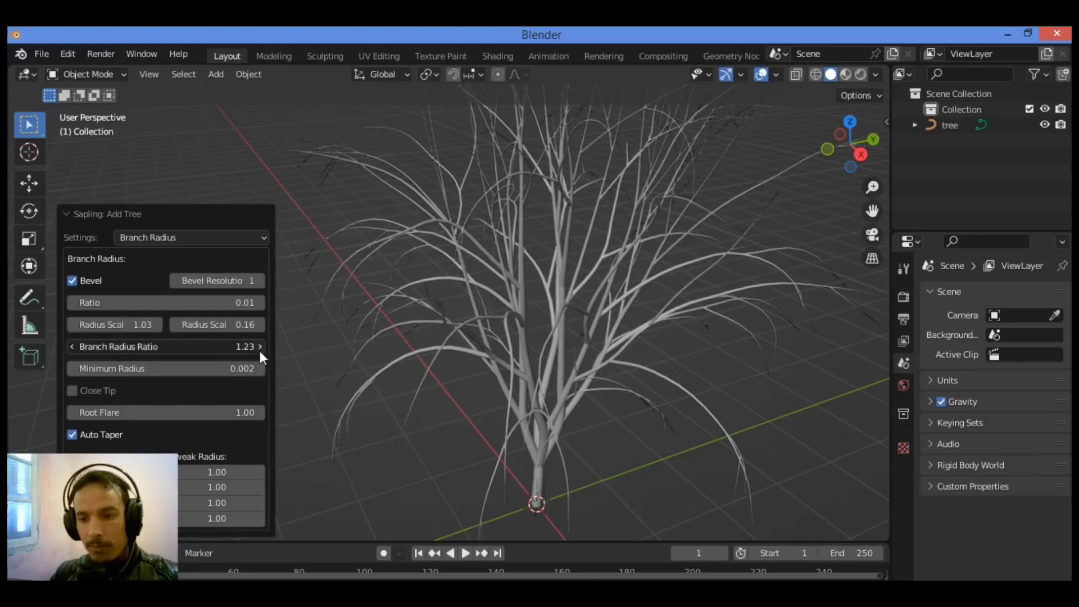
pyautogui.click(72, 348)
pyautogui.click(73, 348)
pyautogui.click(72, 348)
# Set Root Flare to 1.03 and the first Tweak Radius value to 0.00.
pyautogui.scroll(3, 568, 325)
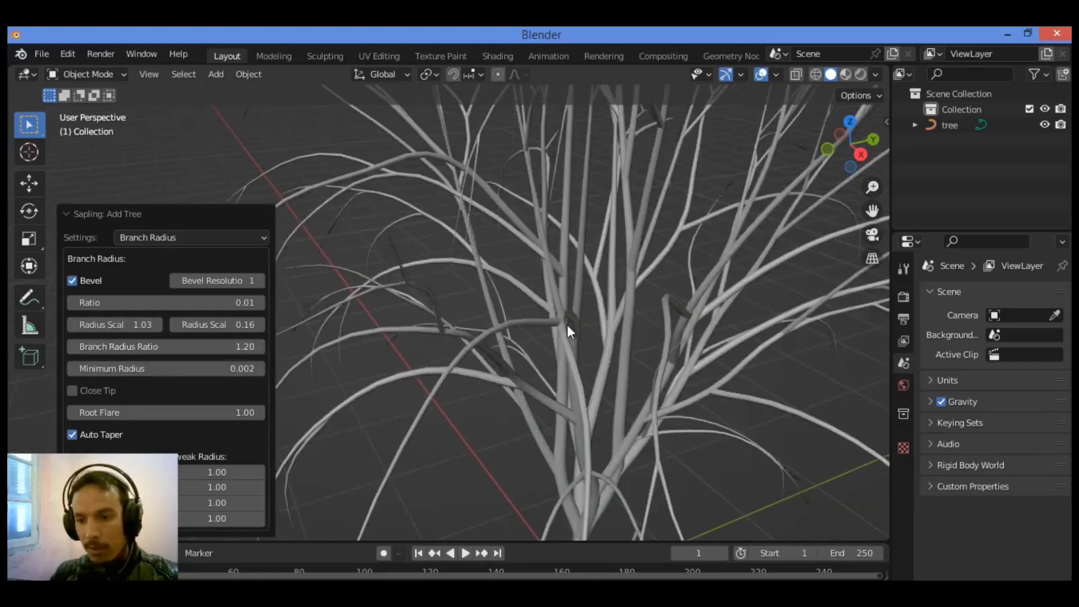
pyautogui.scroll(-4, 567, 324)
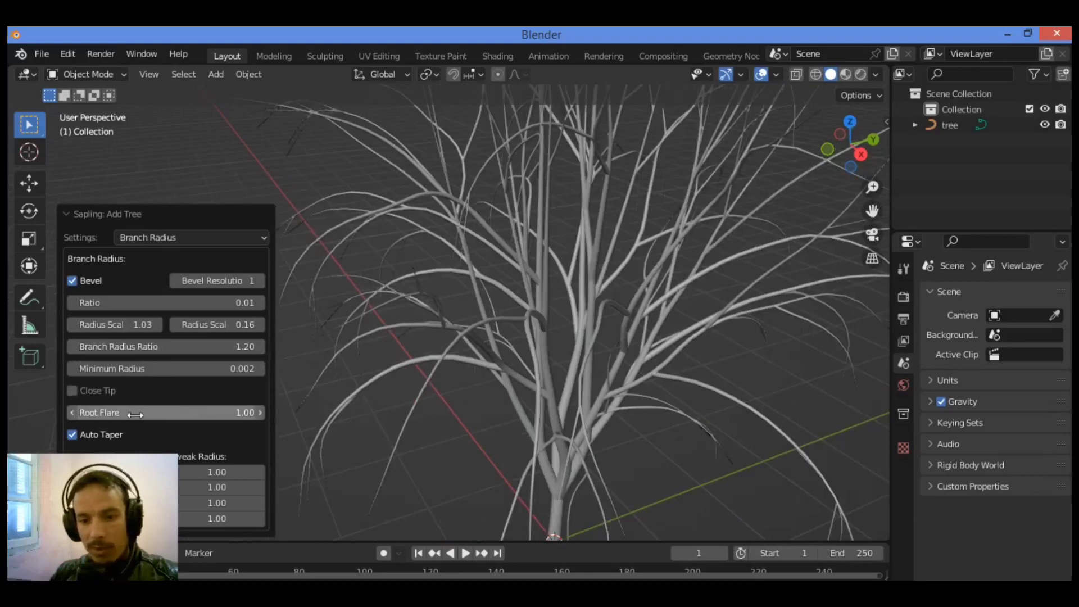
pyautogui.click(261, 412)
pyautogui.click(260, 412)
pyautogui.click(261, 413)
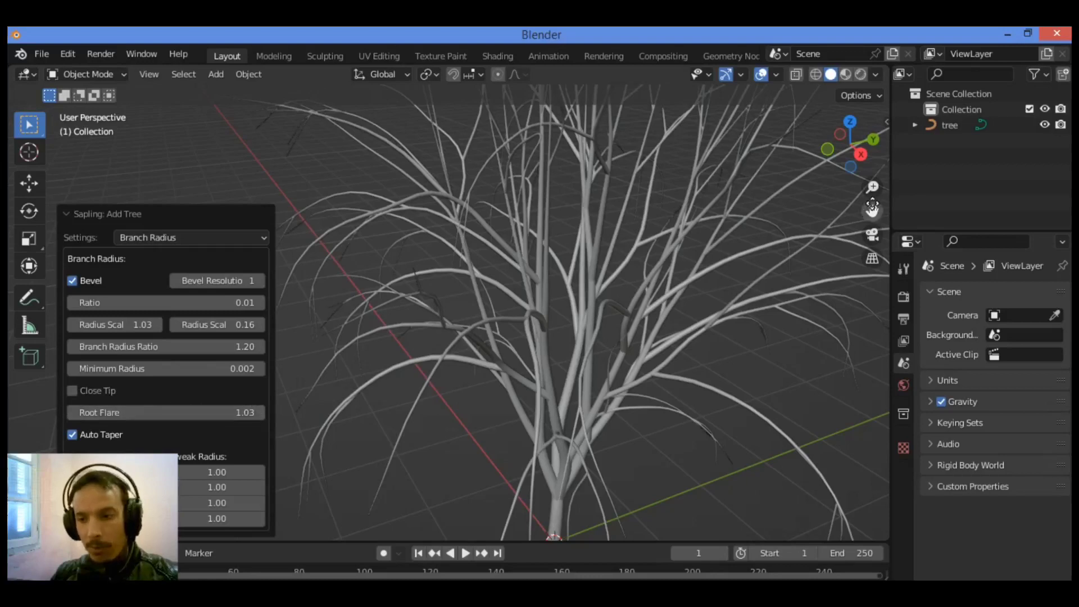
pyautogui.moveTo(872, 210); pyautogui.dragTo(870, 147)
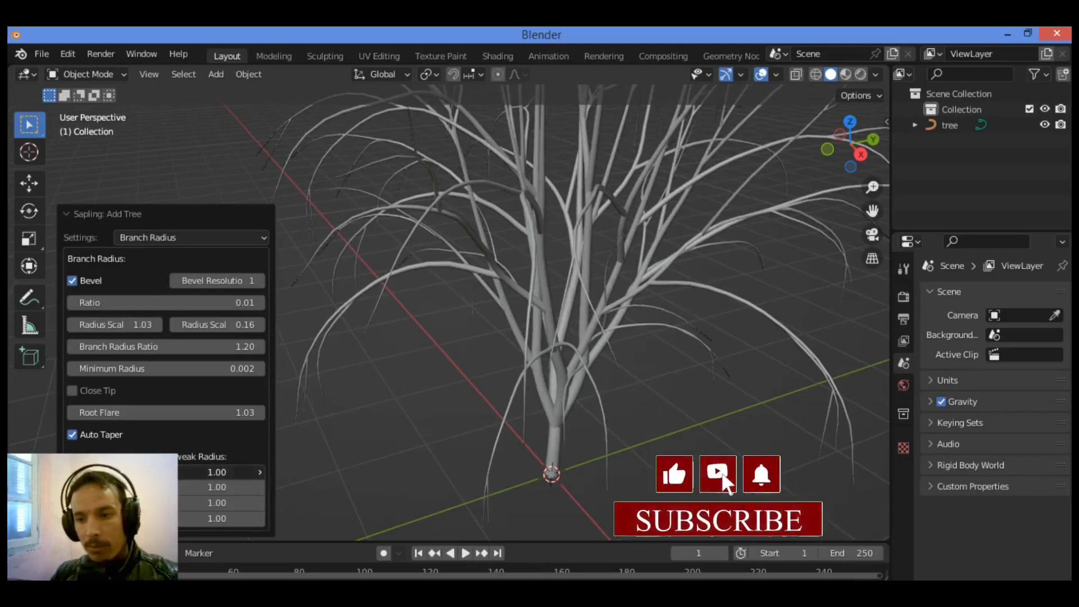
pyautogui.moveTo(215, 472); pyautogui.dragTo(157, 473)
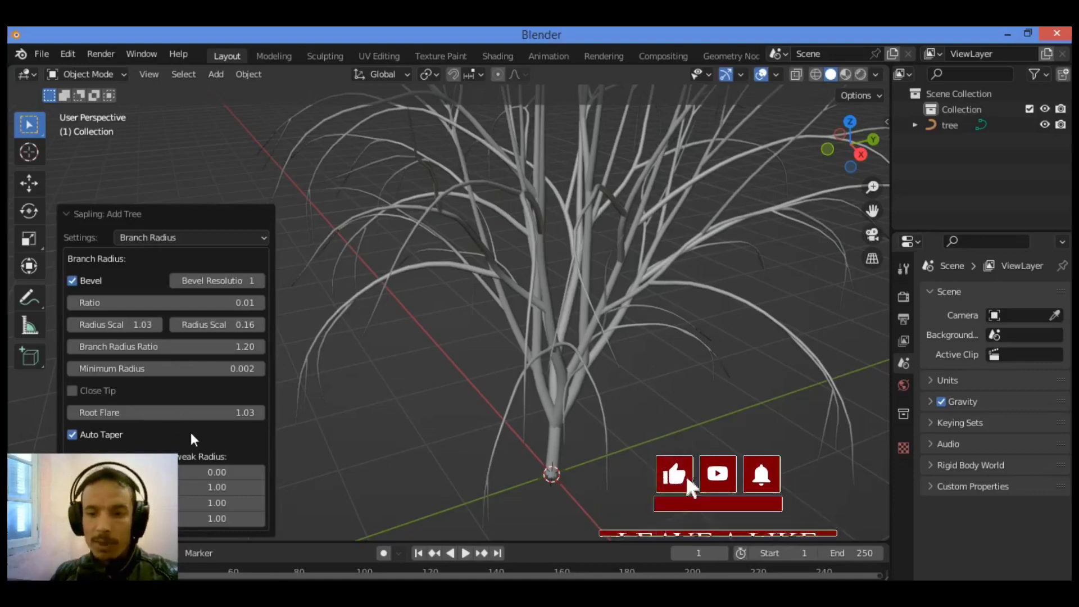
# Switch the tree's settings category to Branch Splitting and look through its parameters.
pyautogui.click(204, 236)
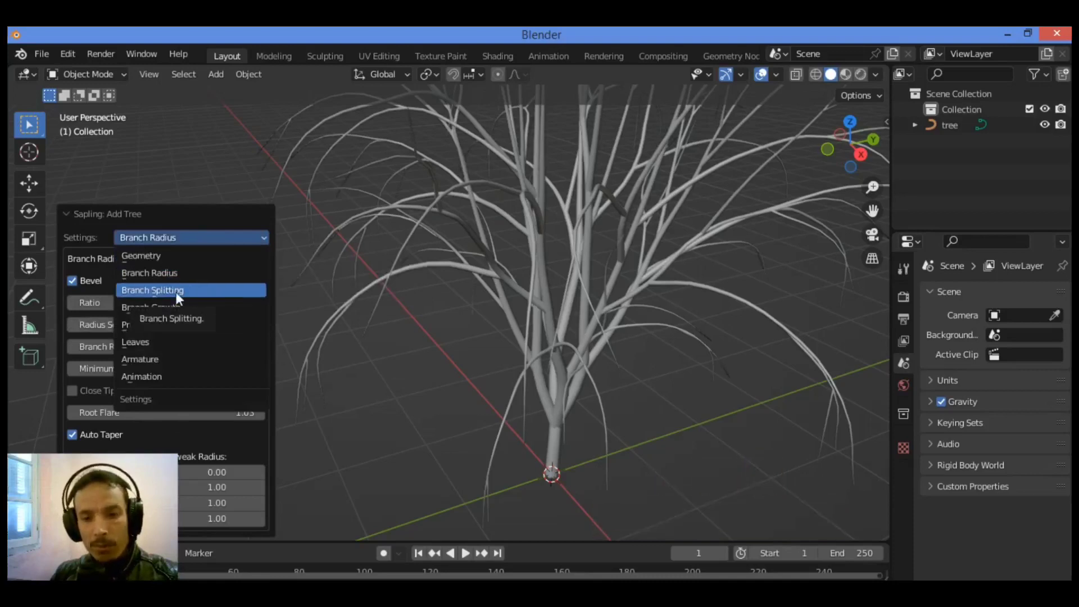
pyautogui.click(208, 290)
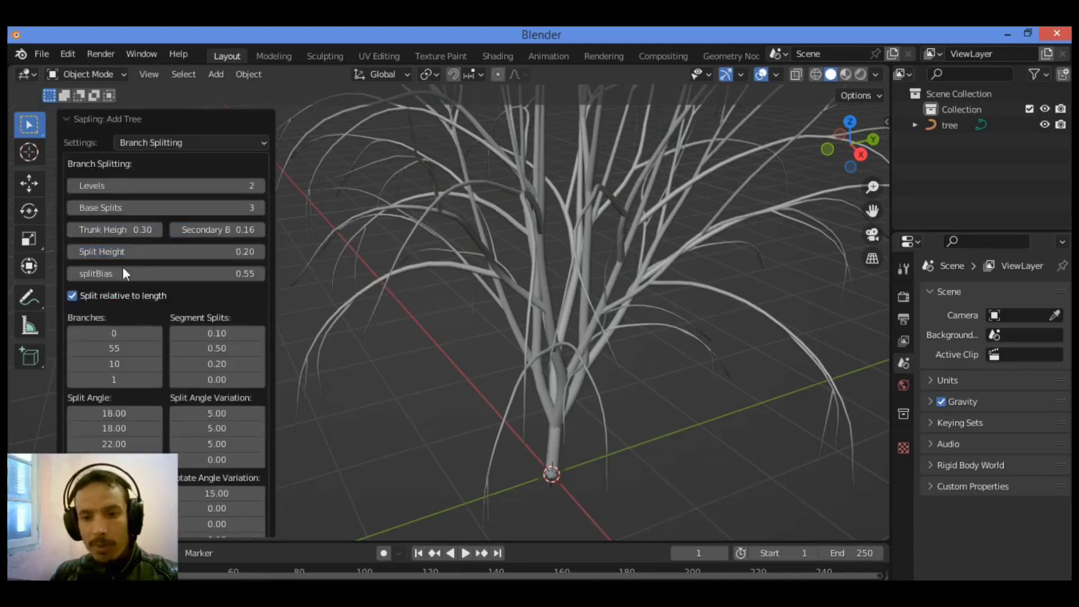
pyautogui.scroll(-5, 162, 373)
pyautogui.scroll(-2, 163, 372)
pyautogui.scroll(5, 163, 366)
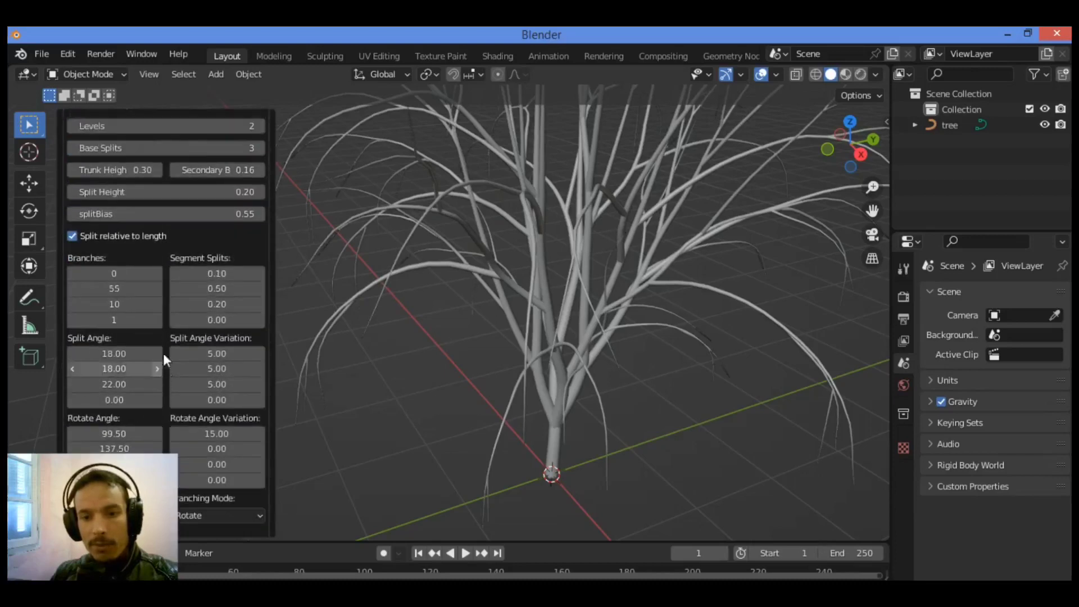
pyautogui.scroll(2, 145, 273)
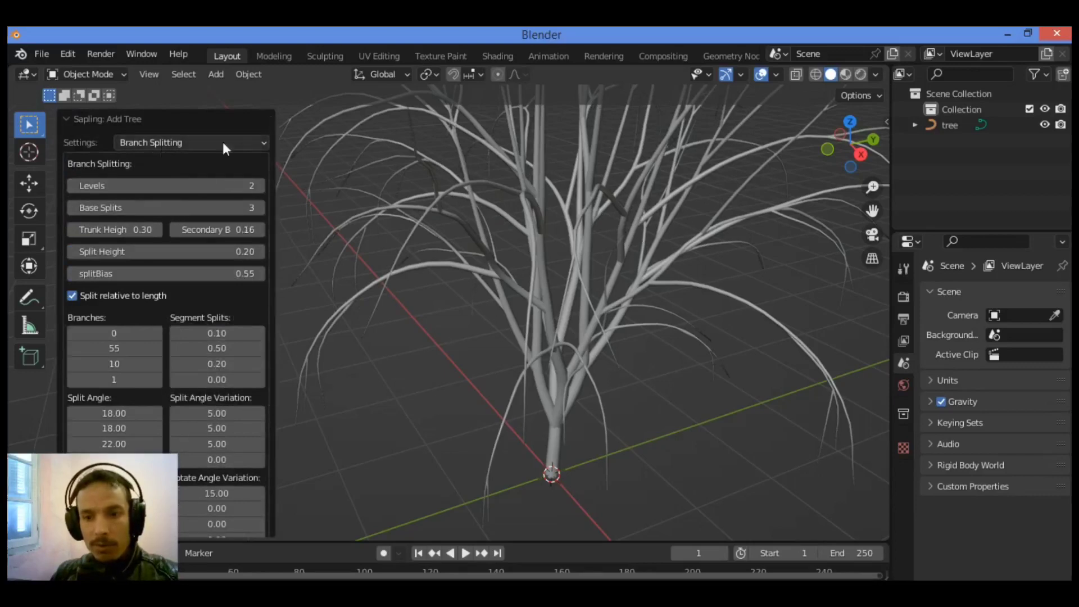
# Try 4 branching levels on the tree, and settle on 3 levels.
pyautogui.click(261, 186)
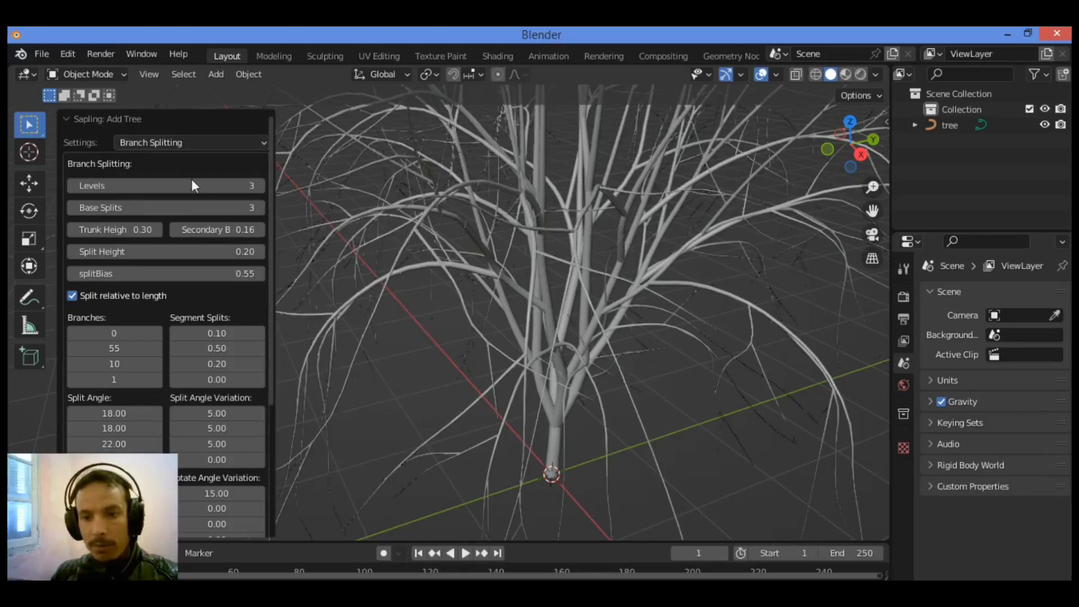
pyautogui.click(107, 185)
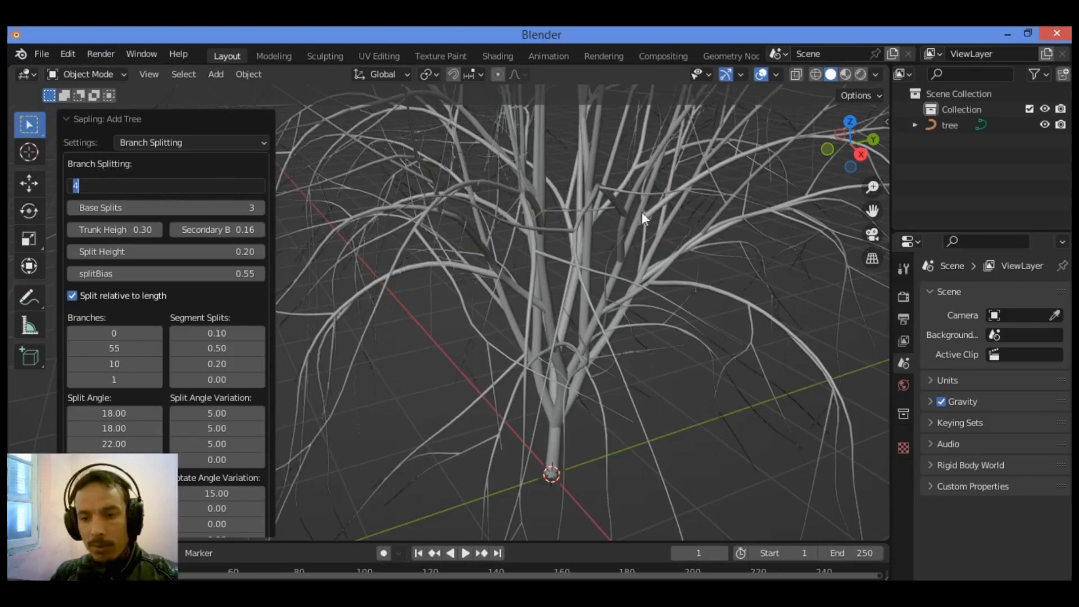
pyautogui.press('Return')
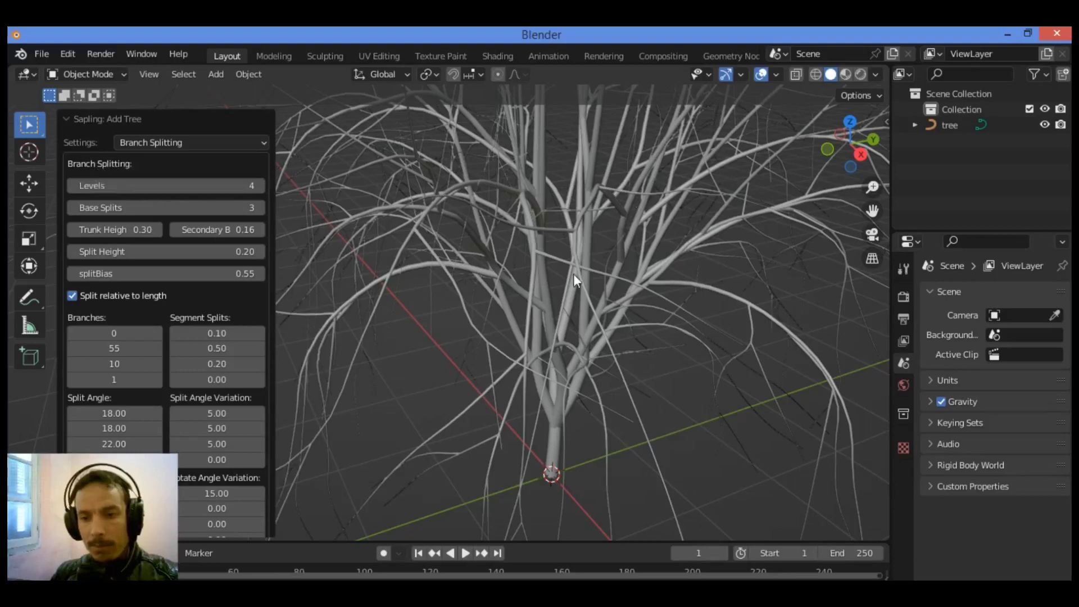
pyautogui.click(71, 187)
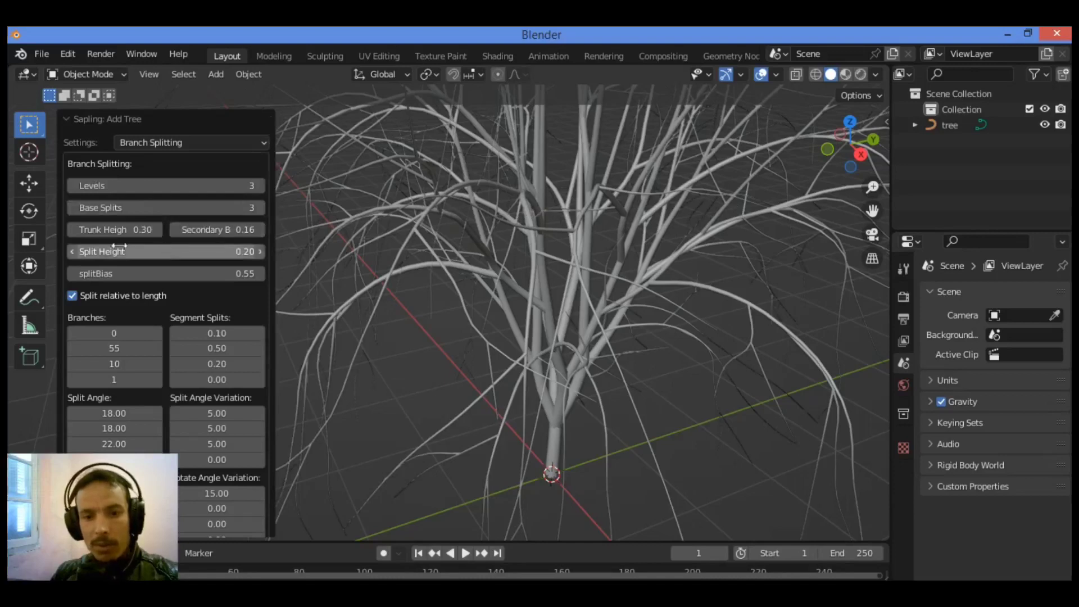
# Set the tree's Base Splits to 2 and its trunk height to 0.33.
pyautogui.click(72, 208)
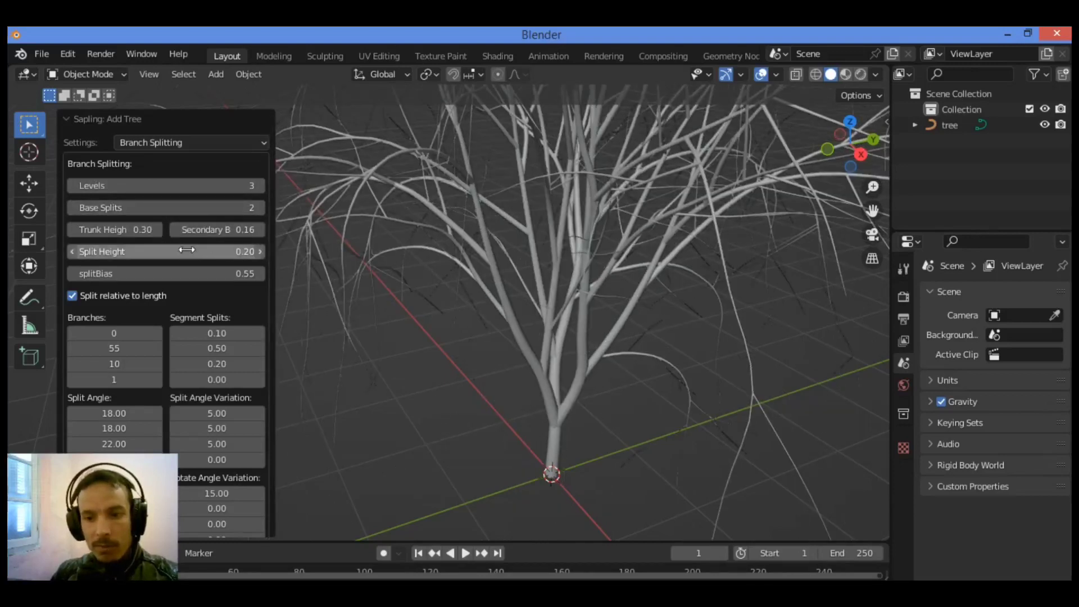
pyautogui.click(156, 228)
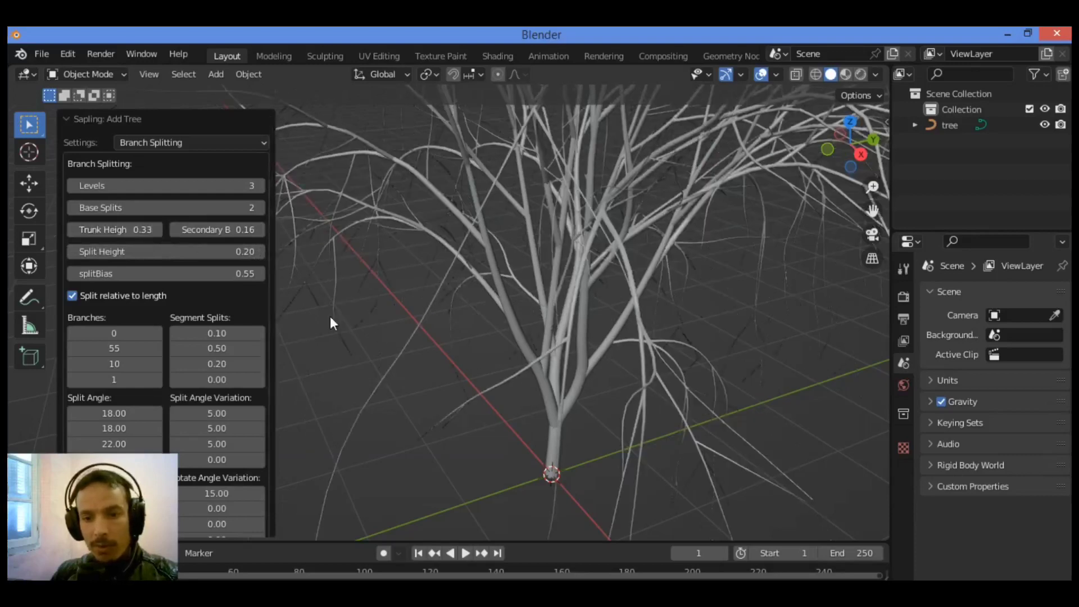
# Set Split Height to 0.23 and splitBias to 0.58, keeping the secondary base value of 0.16.
pyautogui.click(260, 251)
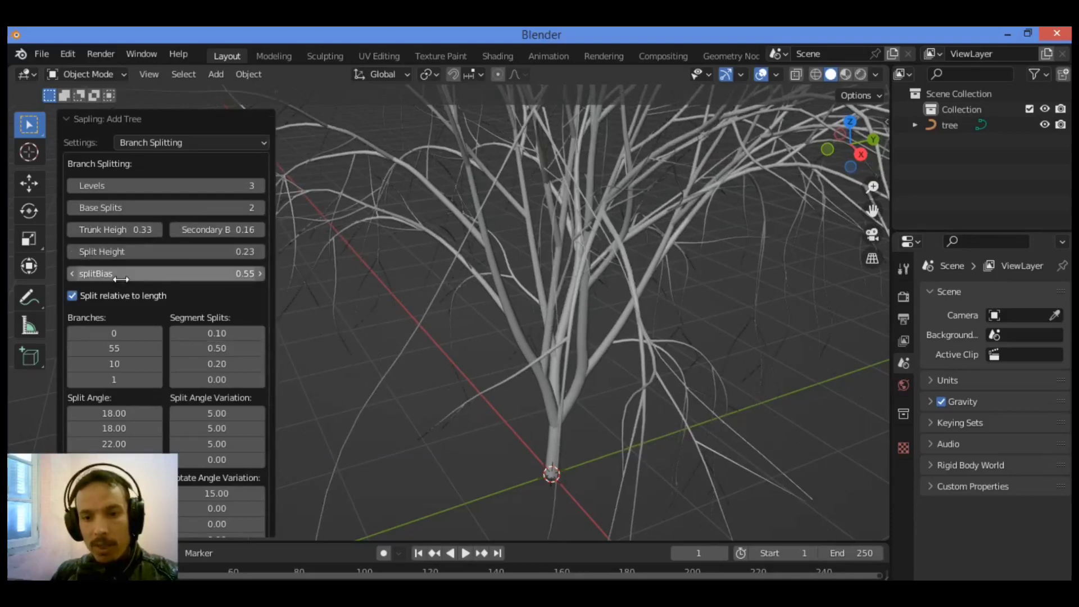
pyautogui.click(262, 274)
pyautogui.click(206, 227)
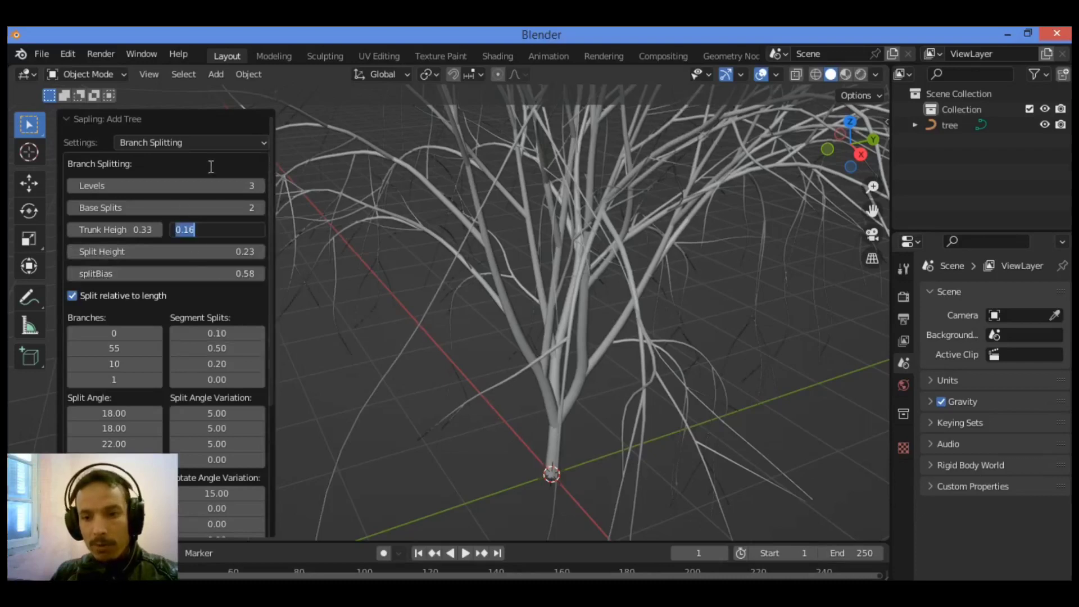
pyautogui.press('Return')
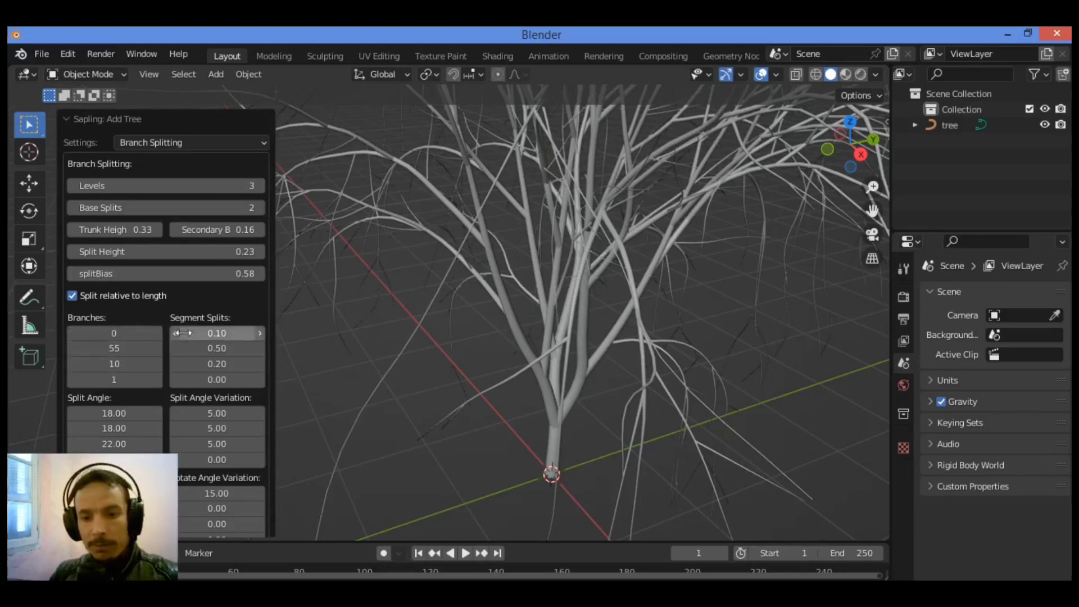
# Switch the tree's settings category to Branch Growth and set Taper Crown to 0.53.
pyautogui.scroll(-3, 127, 359)
pyautogui.scroll(-3, 127, 360)
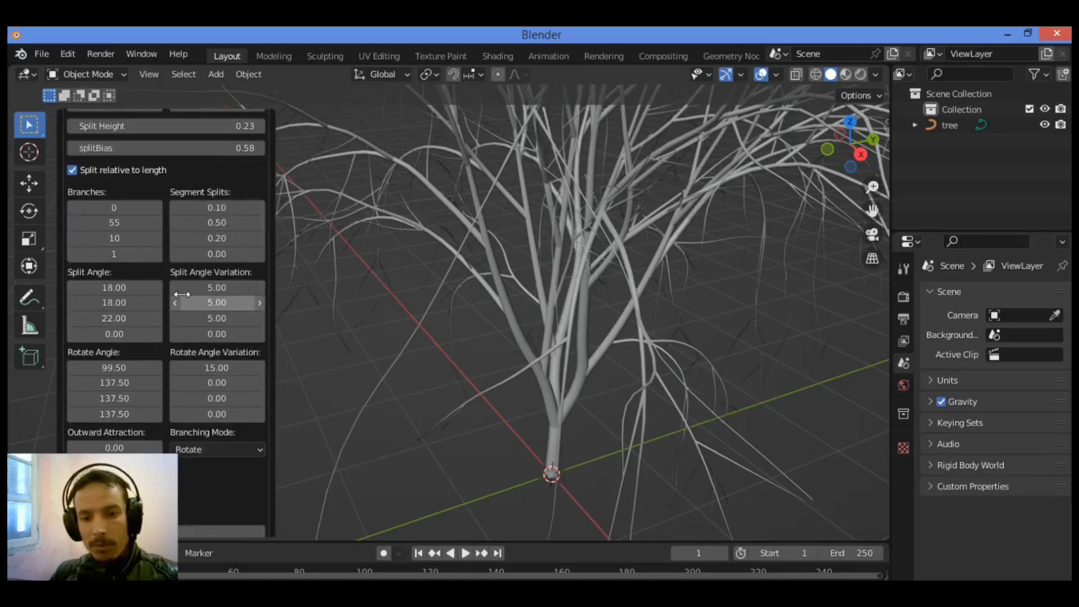
pyautogui.scroll(6, 197, 268)
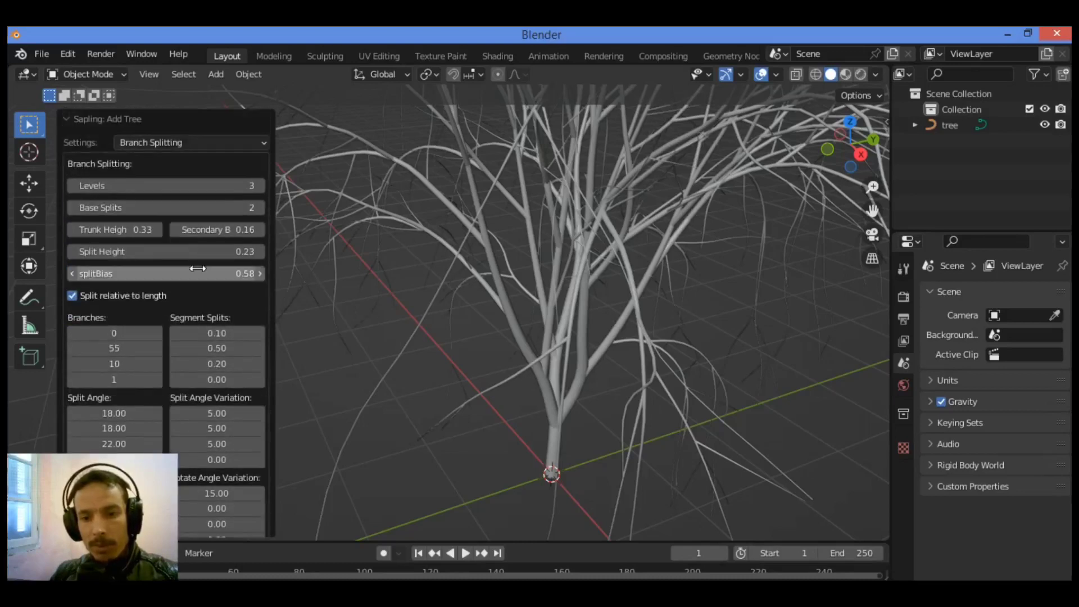
pyautogui.click(204, 140)
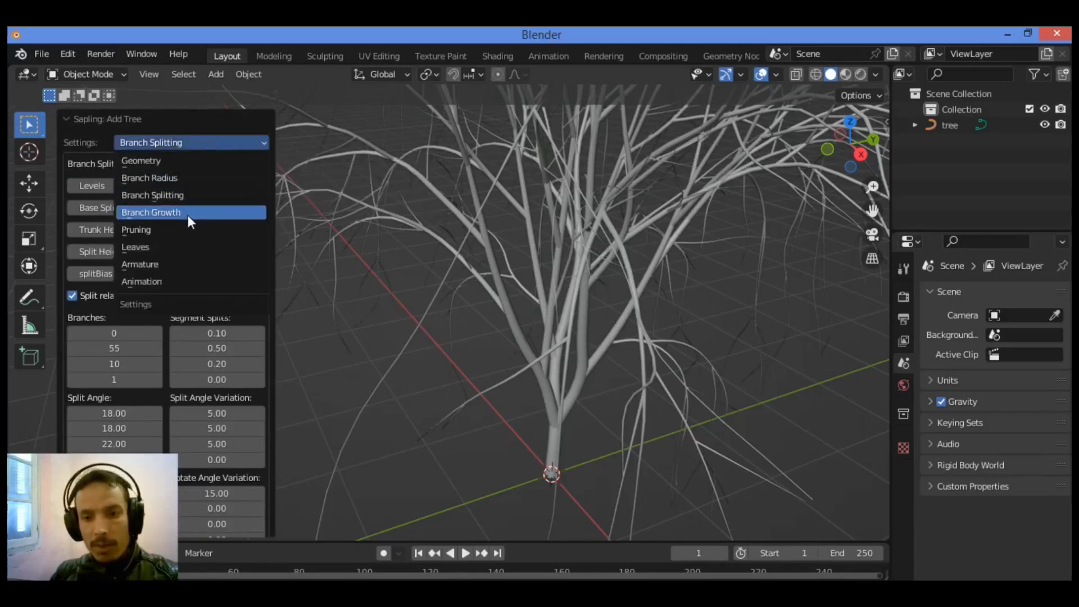
pyautogui.click(203, 212)
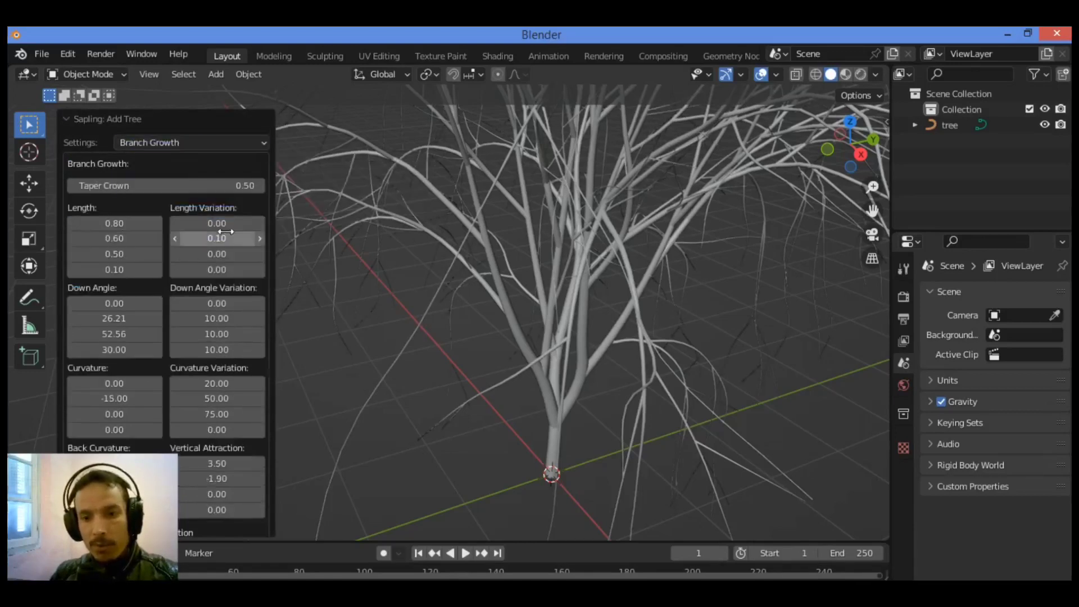
pyautogui.click(262, 185)
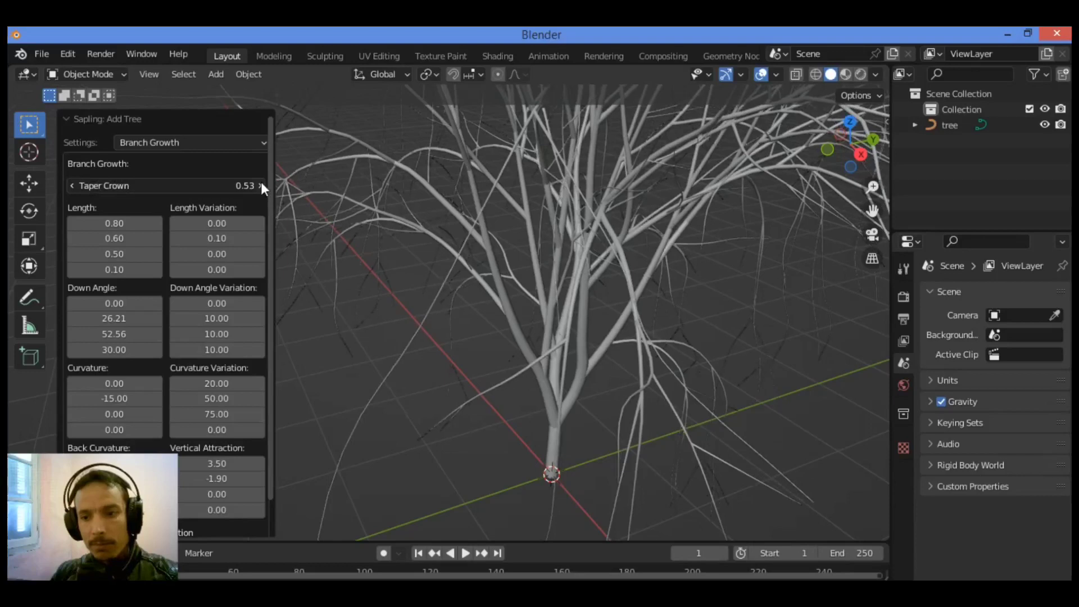
# Finish adjusting the tree, clear the selection, and add a second tree with Sapling Tree Gen.
pyautogui.click(261, 181)
pyautogui.click(664, 363)
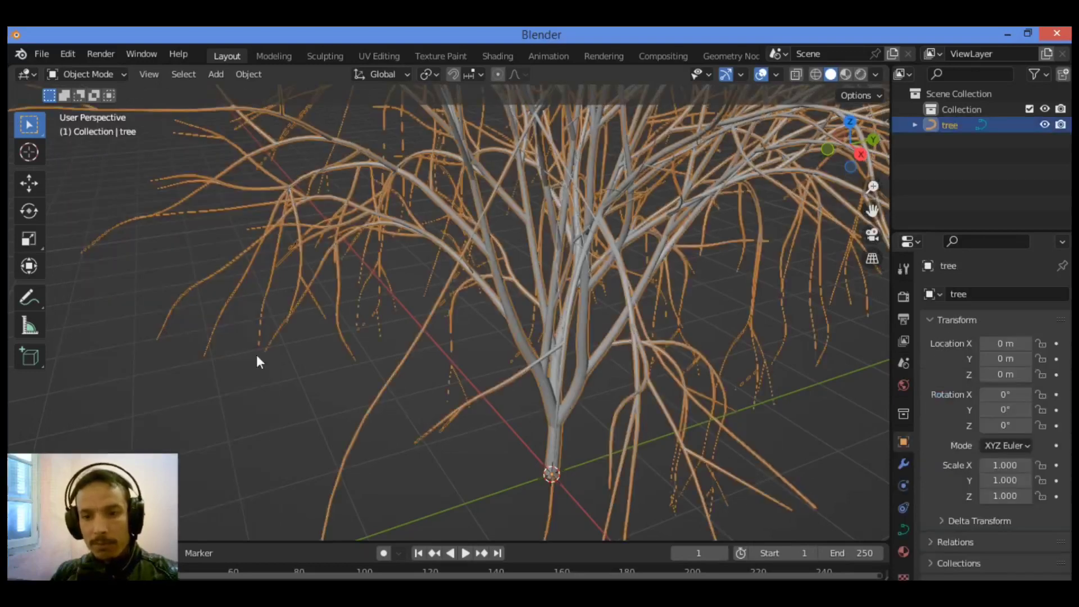
pyautogui.click(144, 390)
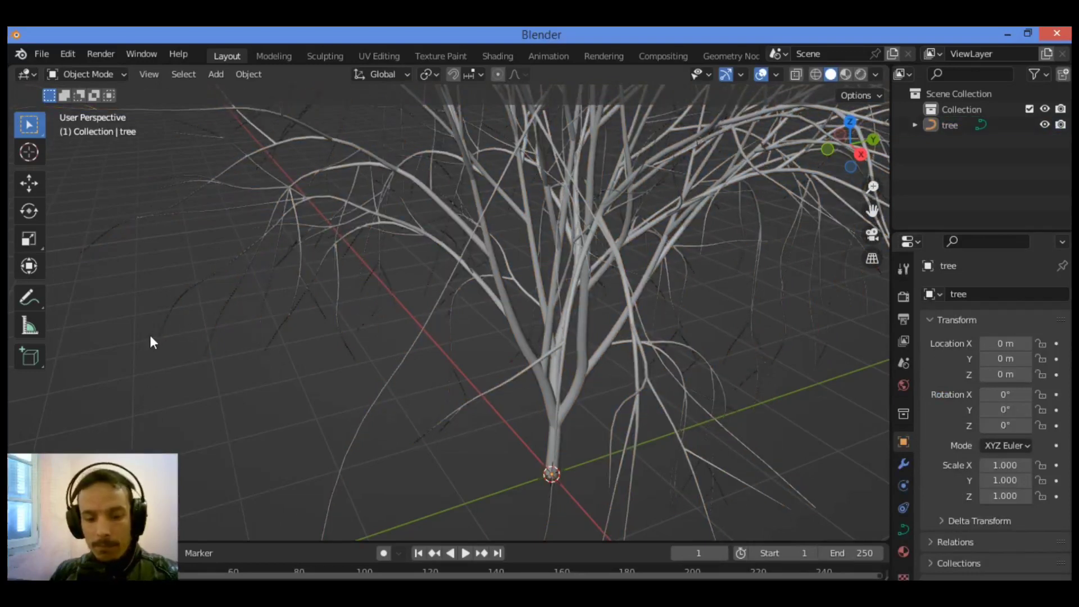
pyautogui.hotkey('shift', 'a')
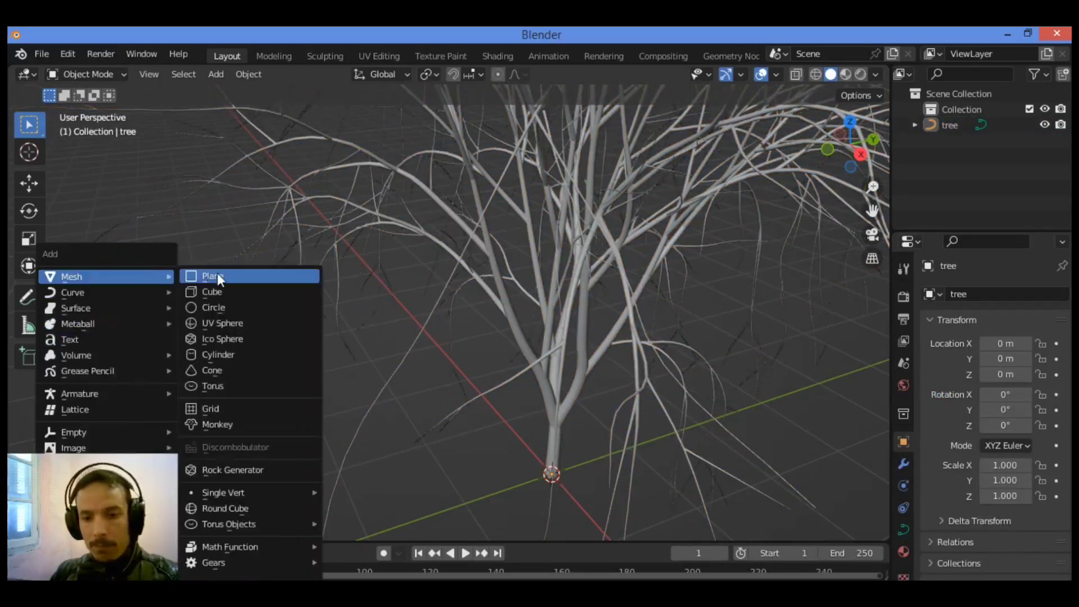
pyautogui.moveTo(112, 291)
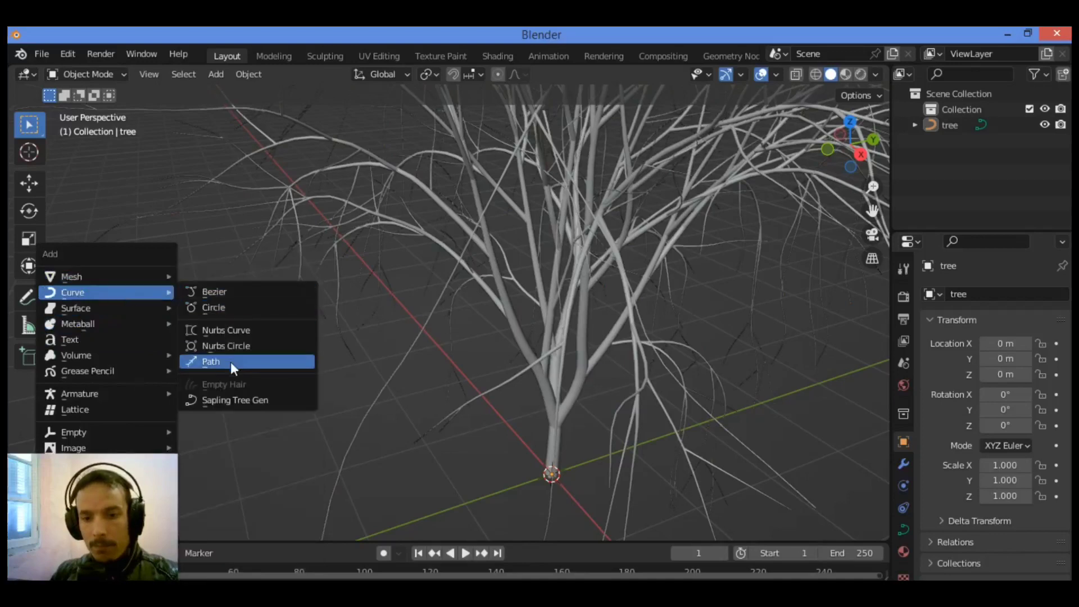
pyautogui.click(238, 400)
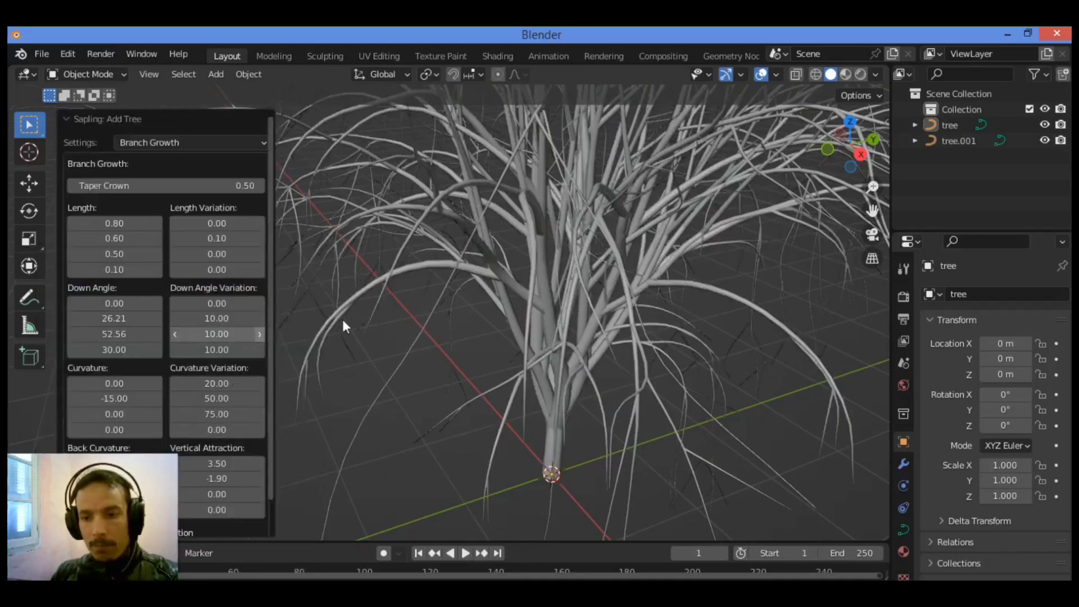
# Select the original and the new overlapping tree in turn to tell them apart, leaving neither selected.
pyautogui.click(549, 422)
pyautogui.click(517, 336)
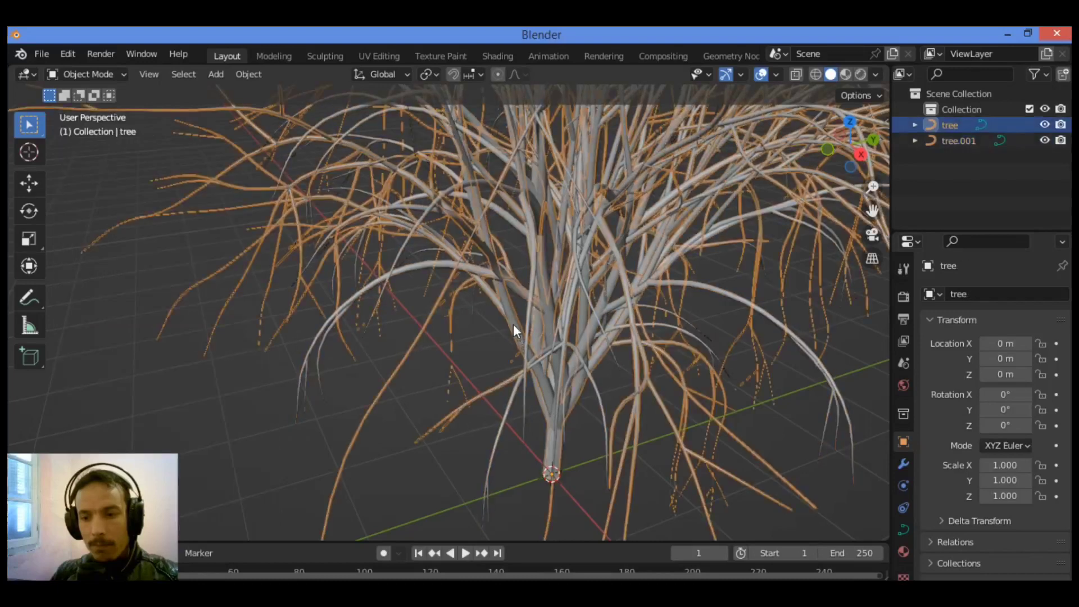
pyautogui.click(496, 275)
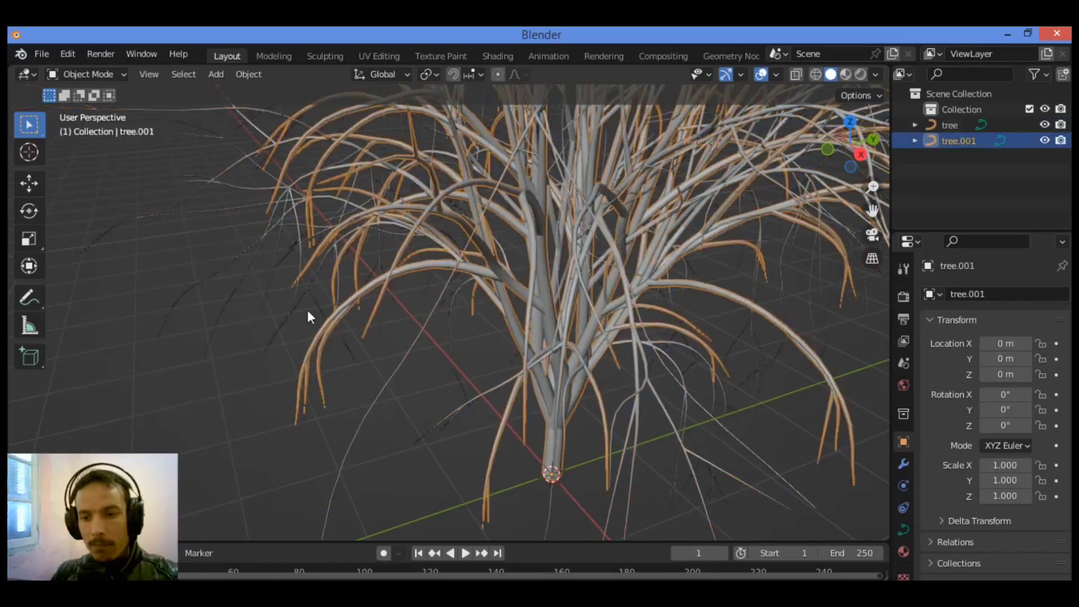
pyautogui.click(248, 360)
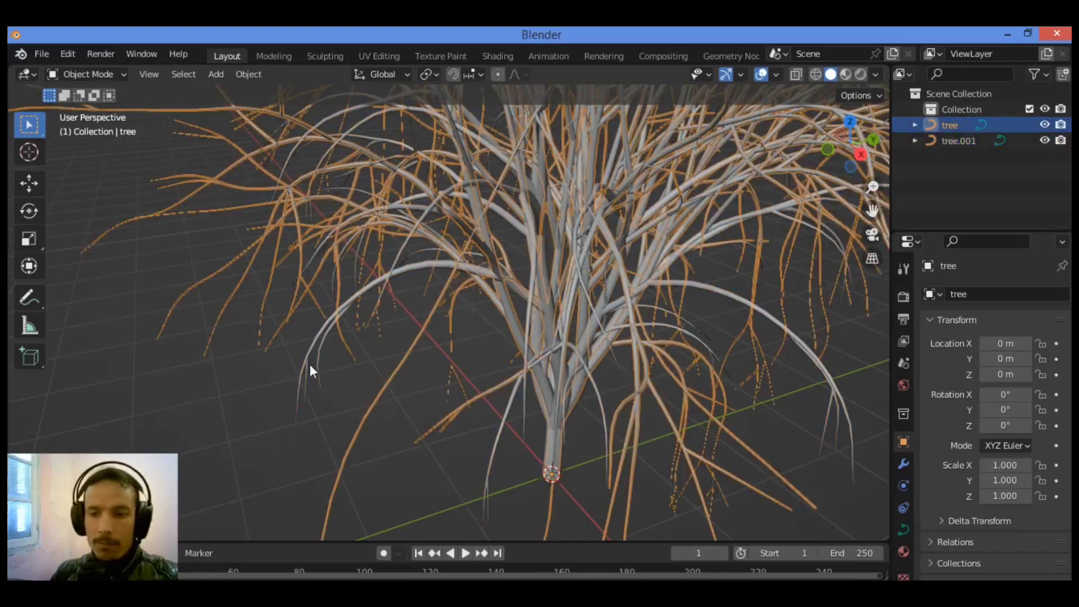
pyautogui.click(202, 360)
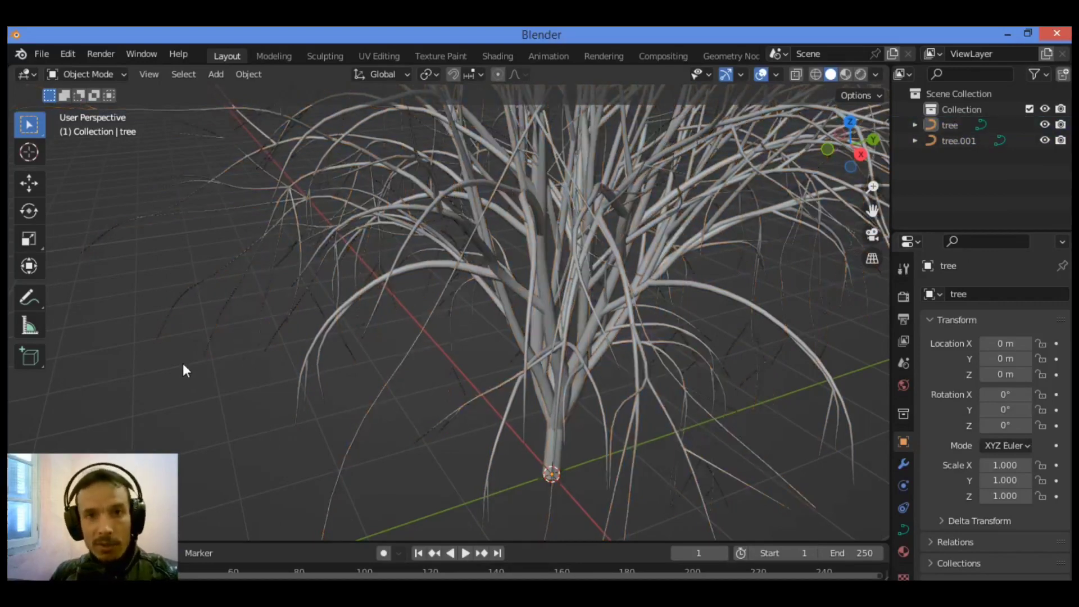